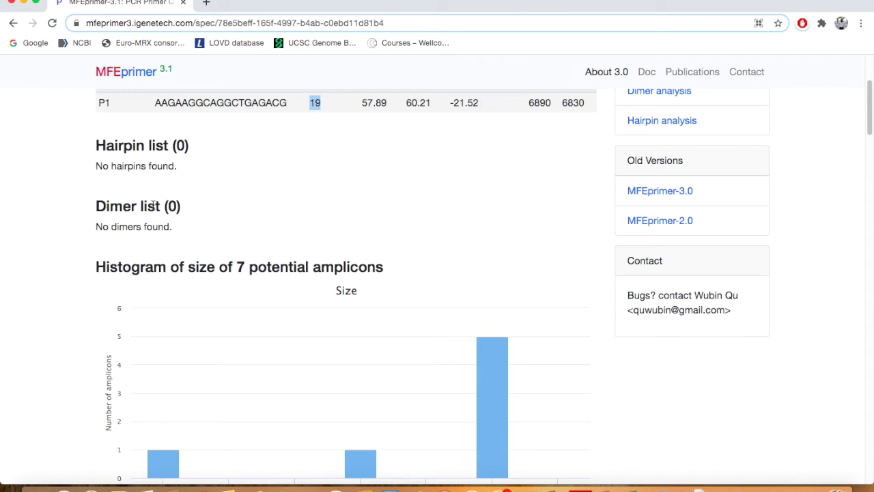
Examine the hairpin and dimer lists and the bars of the amplicon size histogram for primer P1.
scroll(152, 204, down, 2)
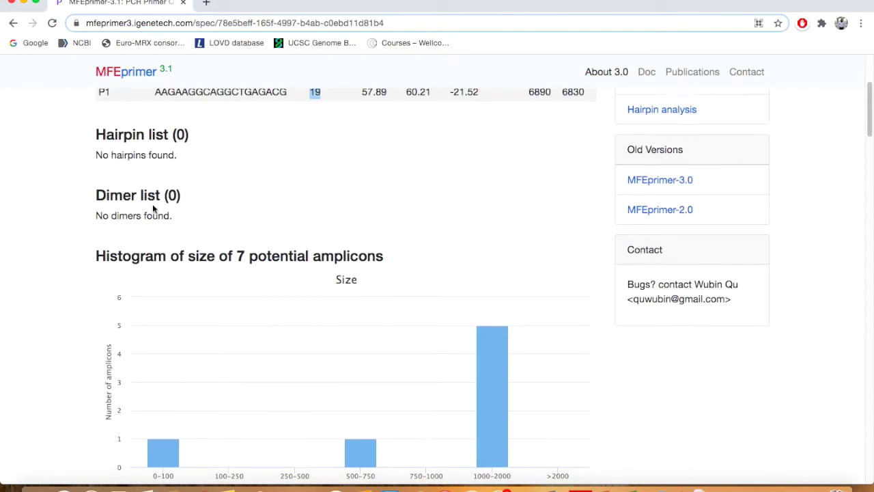
scroll(152, 203, down, 2)
mouse_move(155, 319)
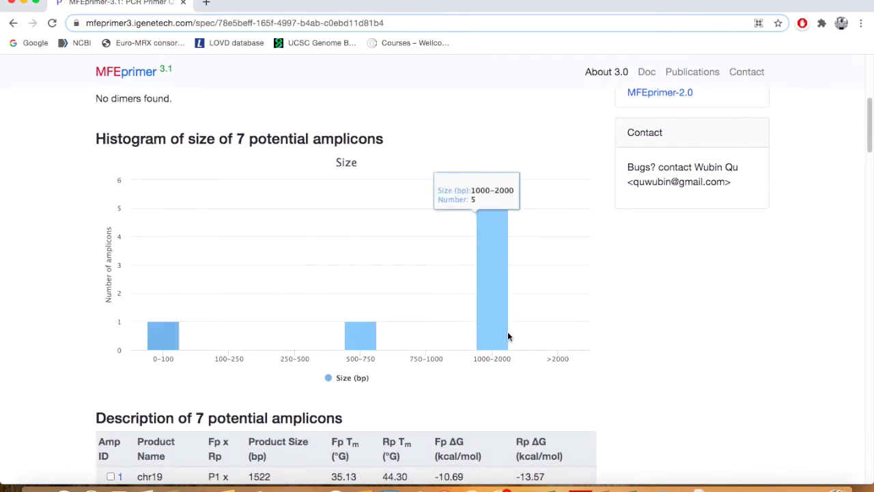
mouse_move(434, 336)
mouse_move(285, 348)
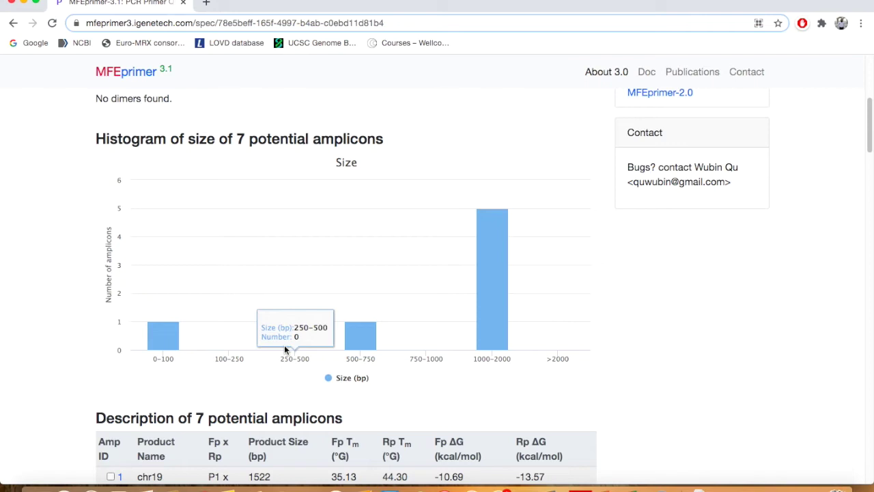
scroll(284, 348, down, 3)
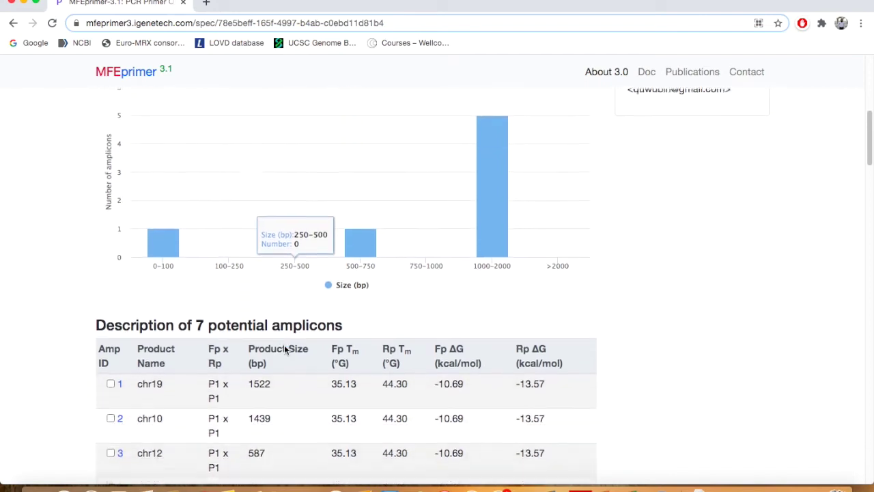
scroll(284, 344, up, 3)
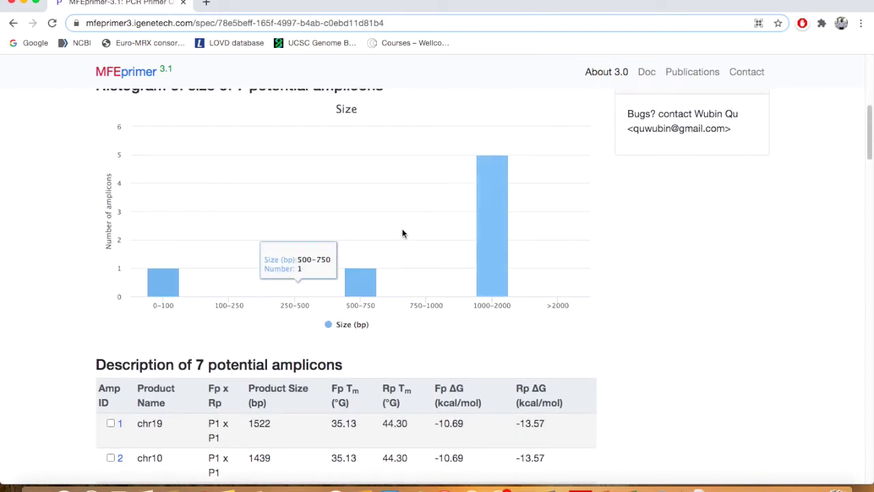
scroll(322, 406, down, 1)
Review the table of potential amplicons and the binding-site alignments in the amplicon details.
scroll(323, 408, down, 5)
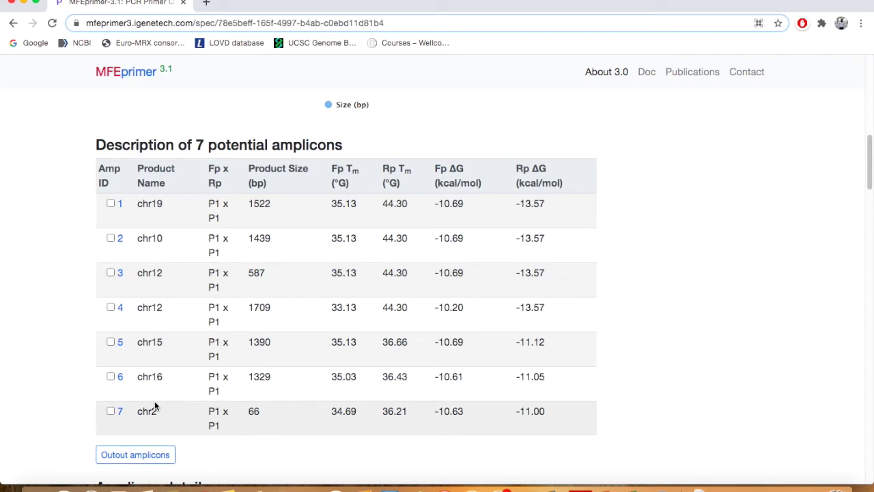
scroll(155, 406, down, 8)
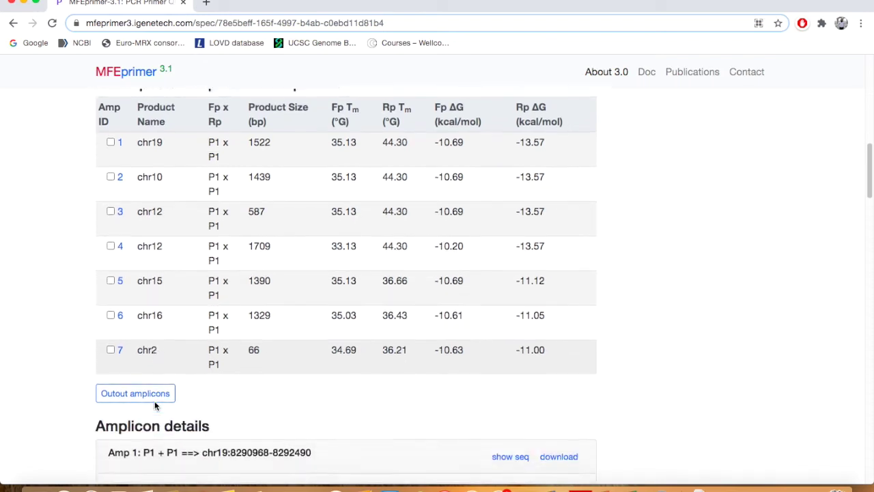
scroll(390, 391, down, 3)
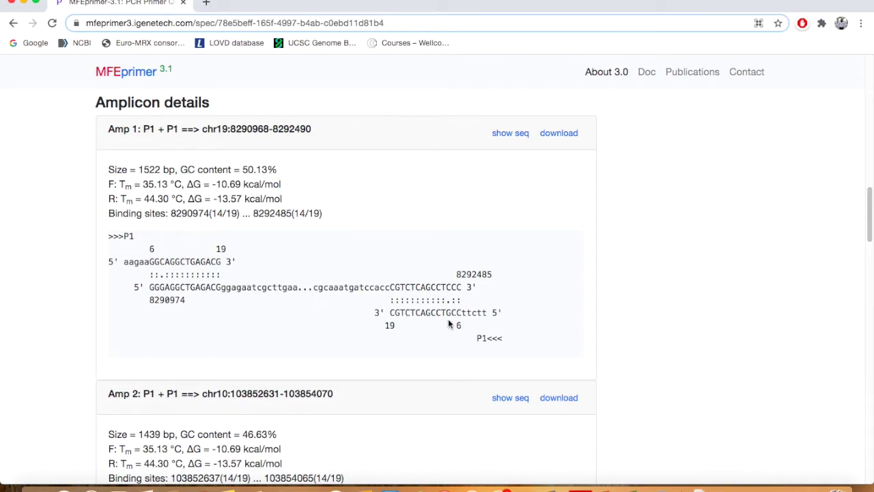
scroll(449, 328, down, 4)
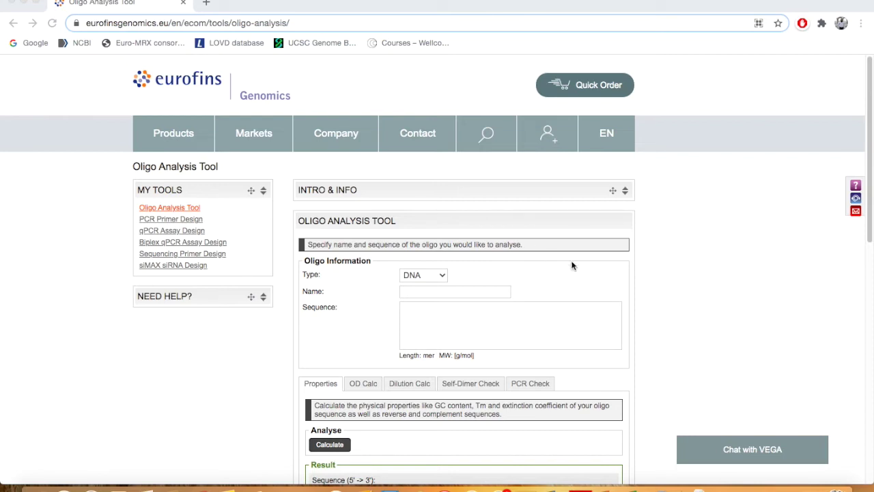
In the Eurofins Oligo Analysis Tool, keep the oligo type as DNA and name the oligo NSUN2.
scroll(704, 244, down, 2)
scroll(704, 222, down, 3)
scroll(704, 222, up, 5)
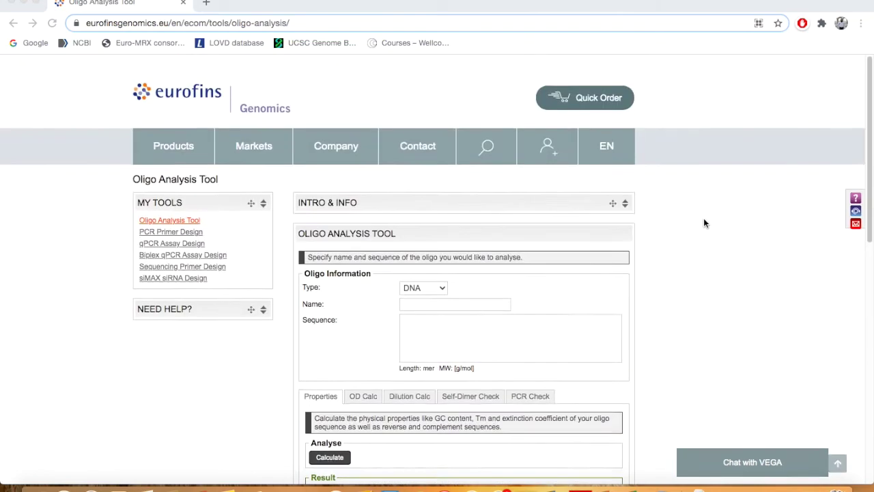
scroll(705, 223, down, 1)
scroll(704, 222, down, 2)
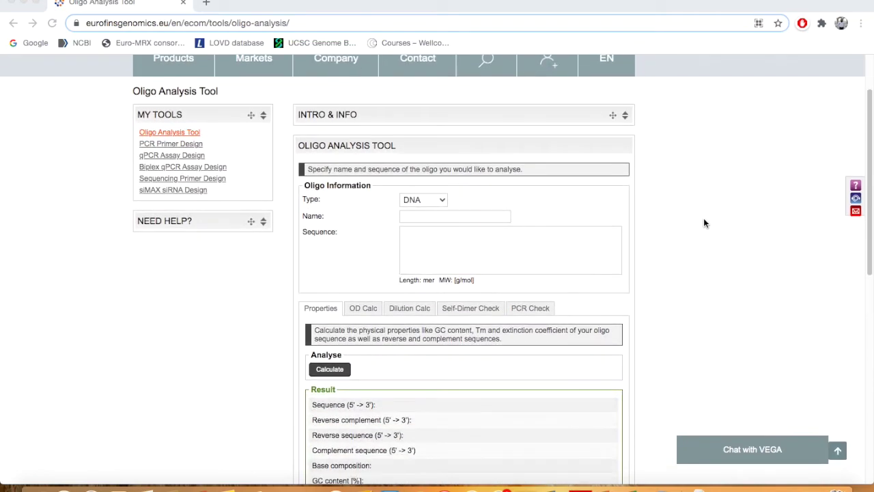
scroll(704, 222, down, 2)
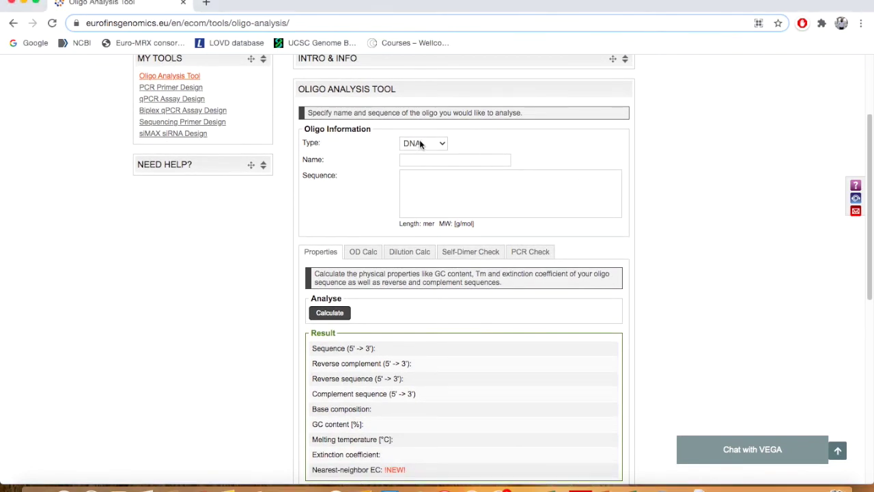
click(421, 144)
click(378, 174)
click(410, 160)
text(NSUN2)
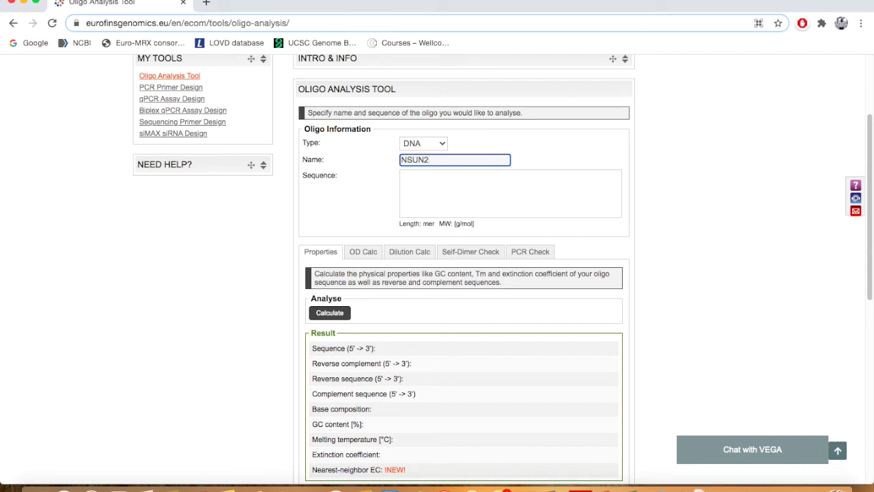
Enter AAGAAGGCAGGCTGAGACG as the oligo's sequence.
click(432, 186)
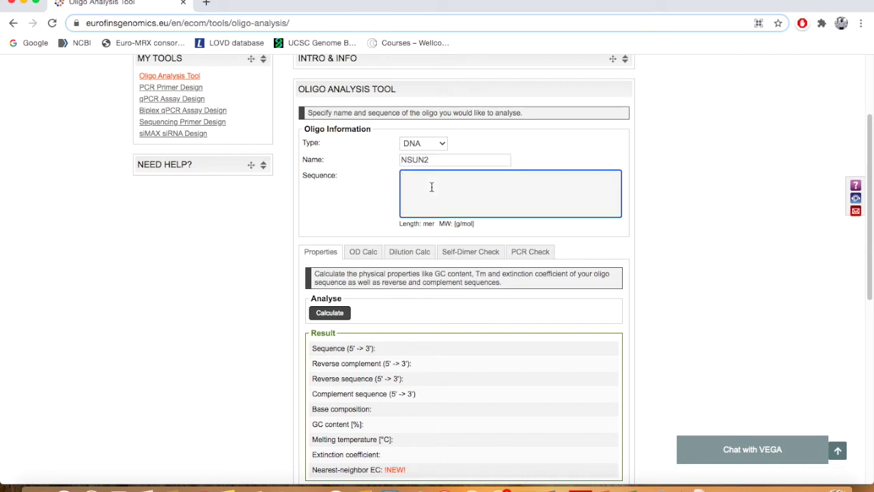
text(AAGAAGGCAGGCTGAGACG)
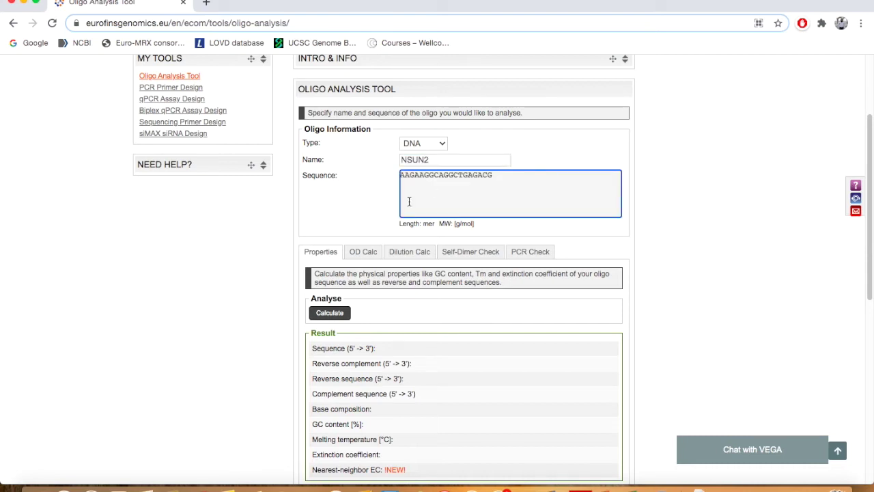
click(342, 217)
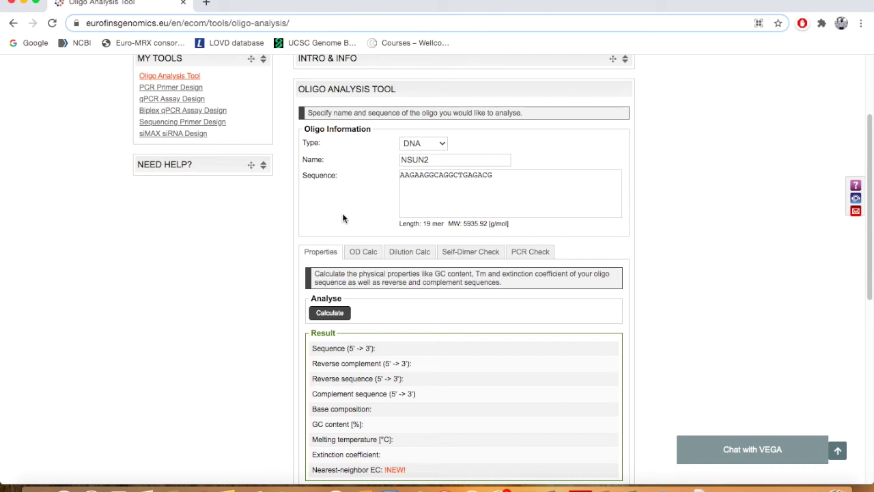
Look over the dilution calculation and self-dimer check options, and return to the oligo properties analysis.
scroll(343, 218, down, 1)
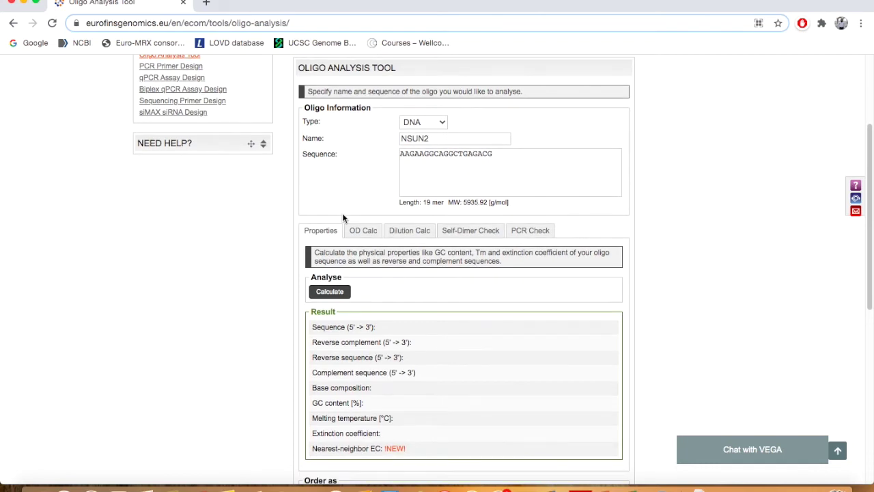
scroll(342, 217, down, 3)
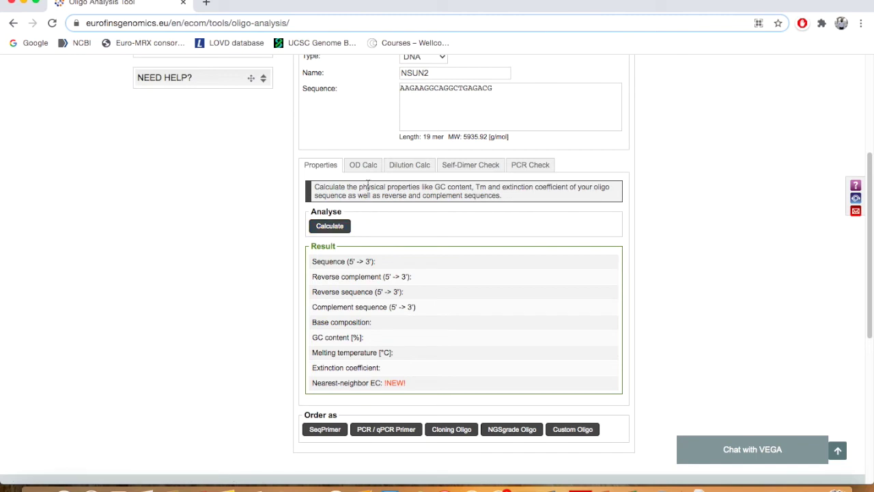
click(408, 170)
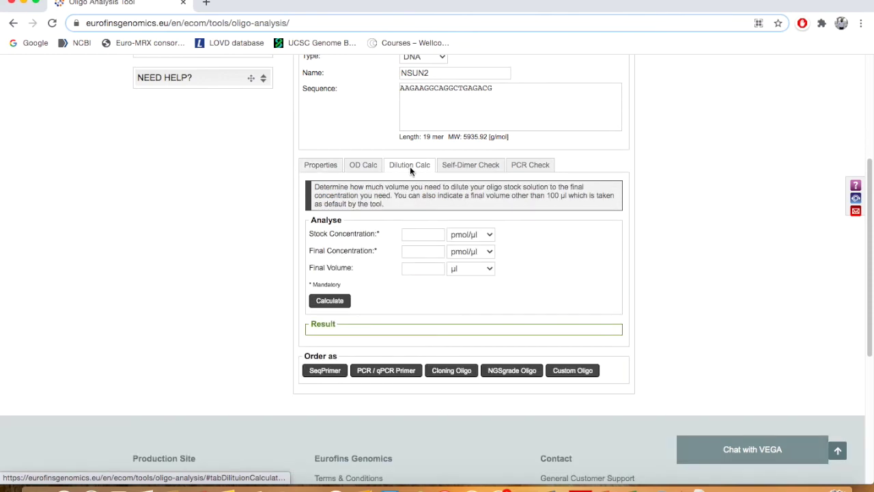
click(464, 167)
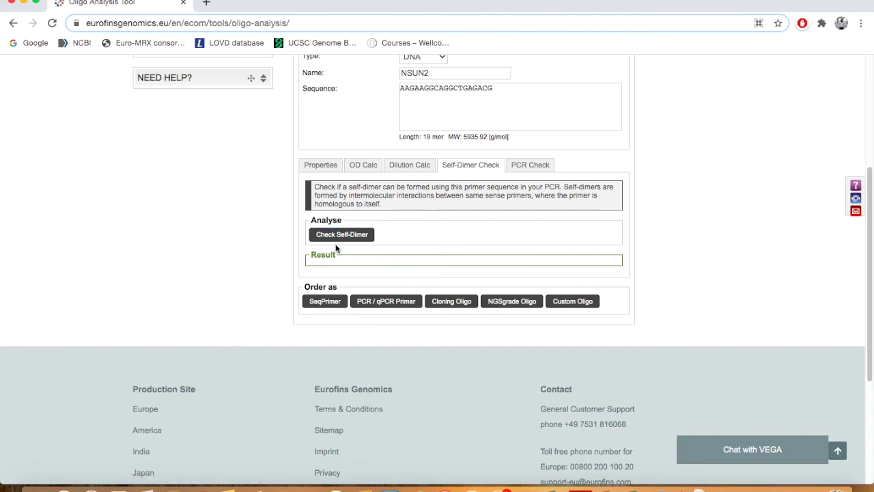
click(311, 168)
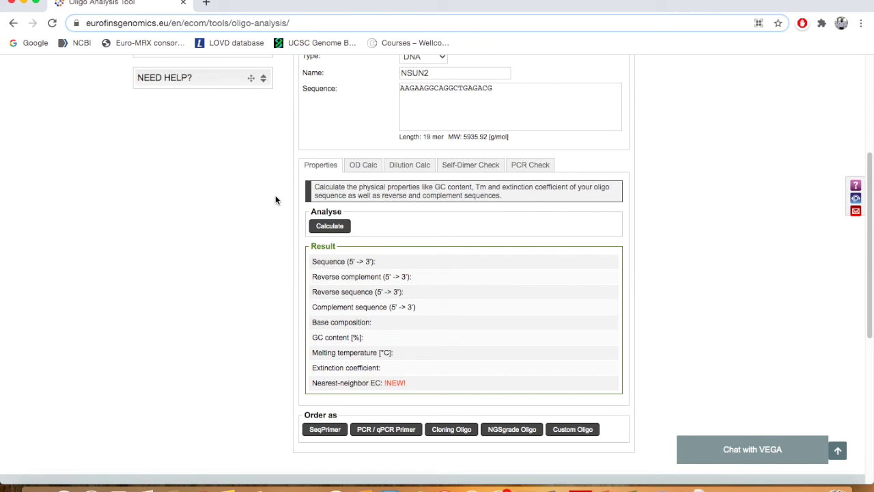
Calculate the physical properties of the NSUN2 oligo and review its GC content and melting temperature.
scroll(322, 153, up, 1)
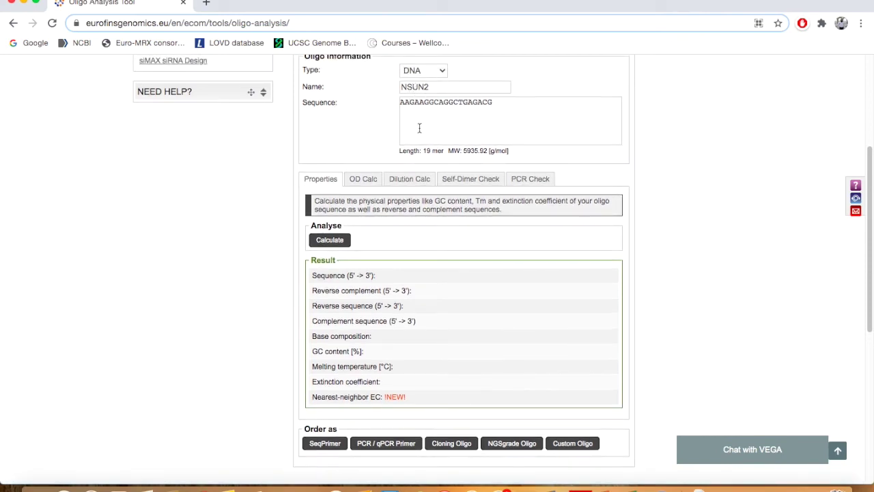
click(334, 243)
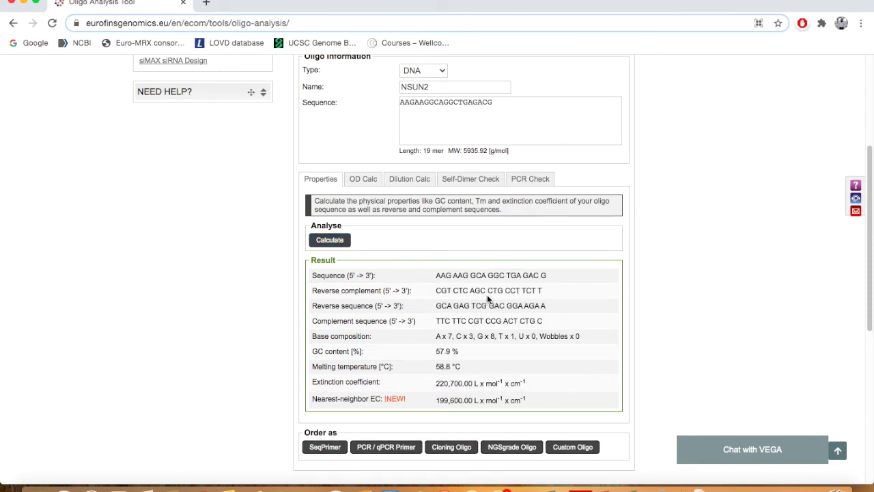
scroll(487, 294, down, 2)
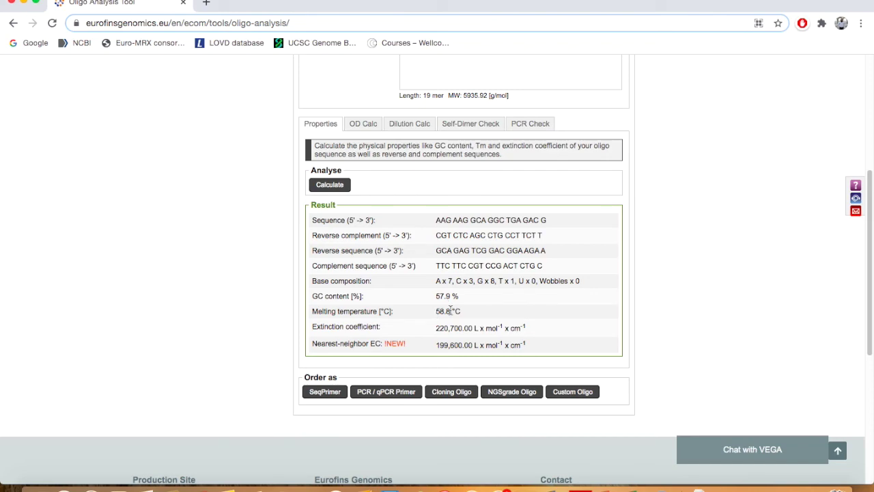
scroll(452, 327, up, 5)
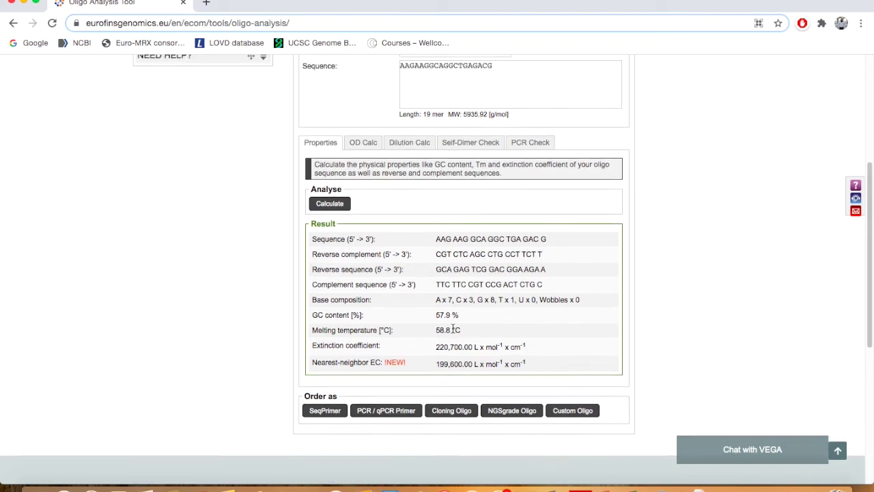
scroll(452, 332, down, 1)
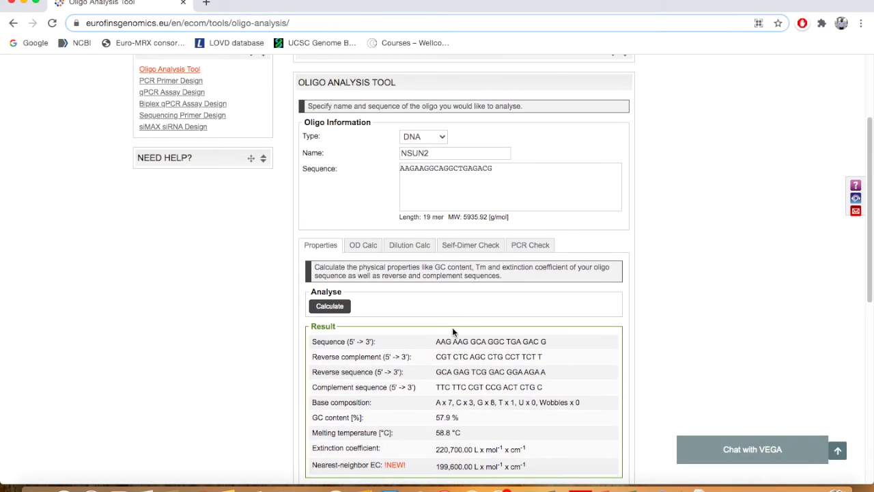
Run the self-dimer check on the NSUN2 oligo and examine the annealing scores and alignments.
click(472, 247)
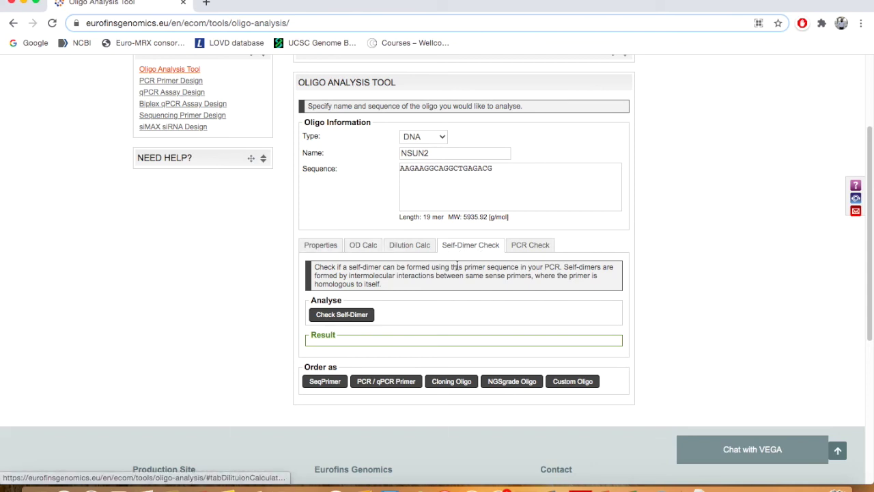
click(342, 315)
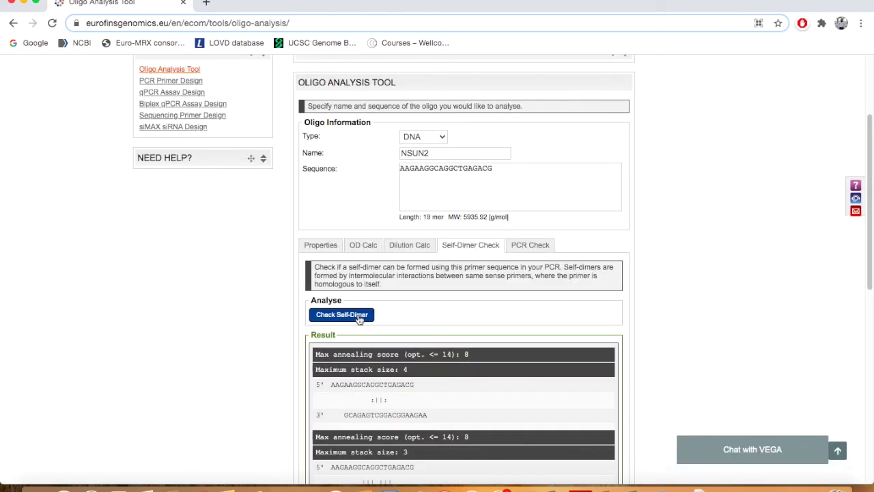
scroll(359, 319, down, 5)
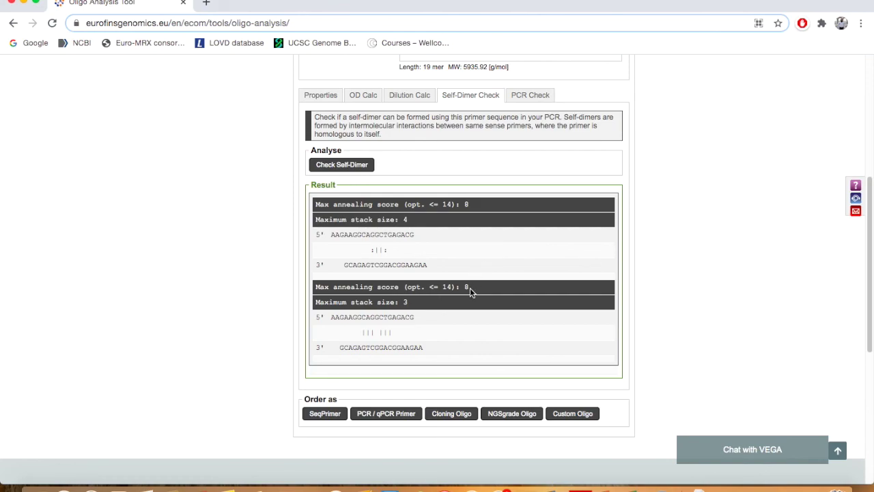
scroll(469, 291, down, 1)
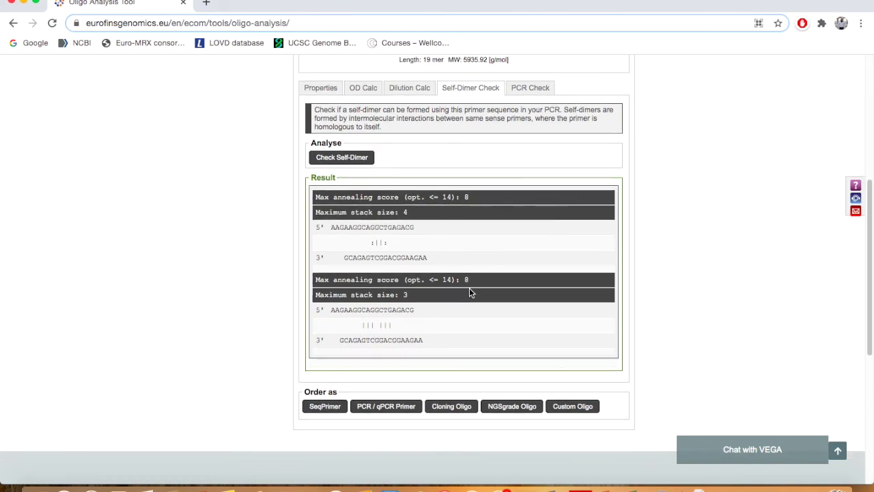